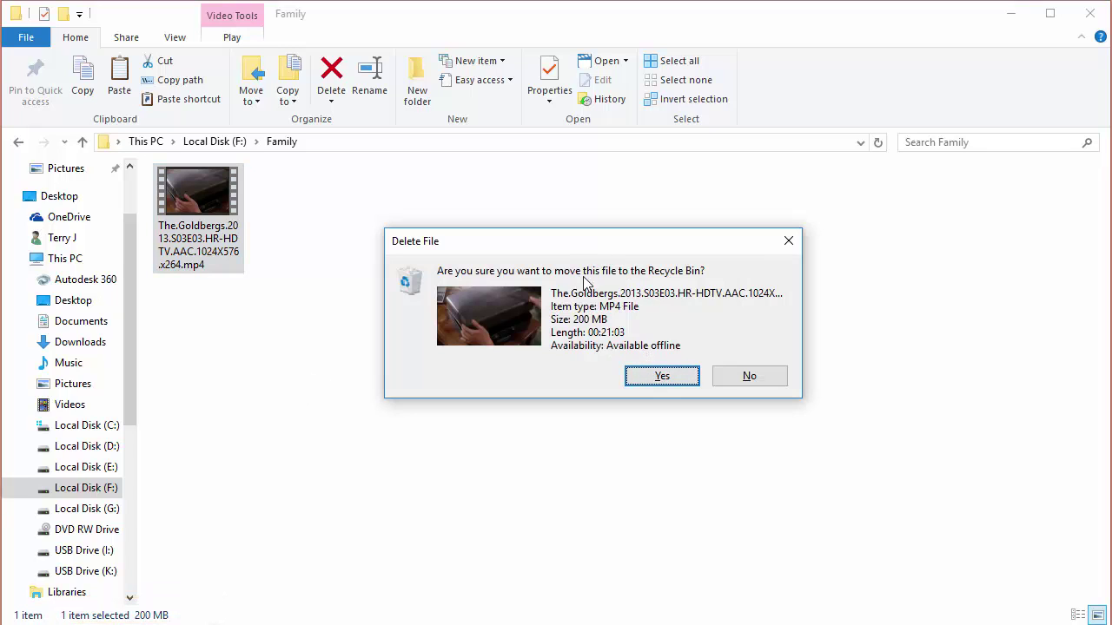
# Move the Goldbergs MP4 from the Family folder to the Recycle Bin and permanently delete it from there.
pyautogui.click(663, 379)
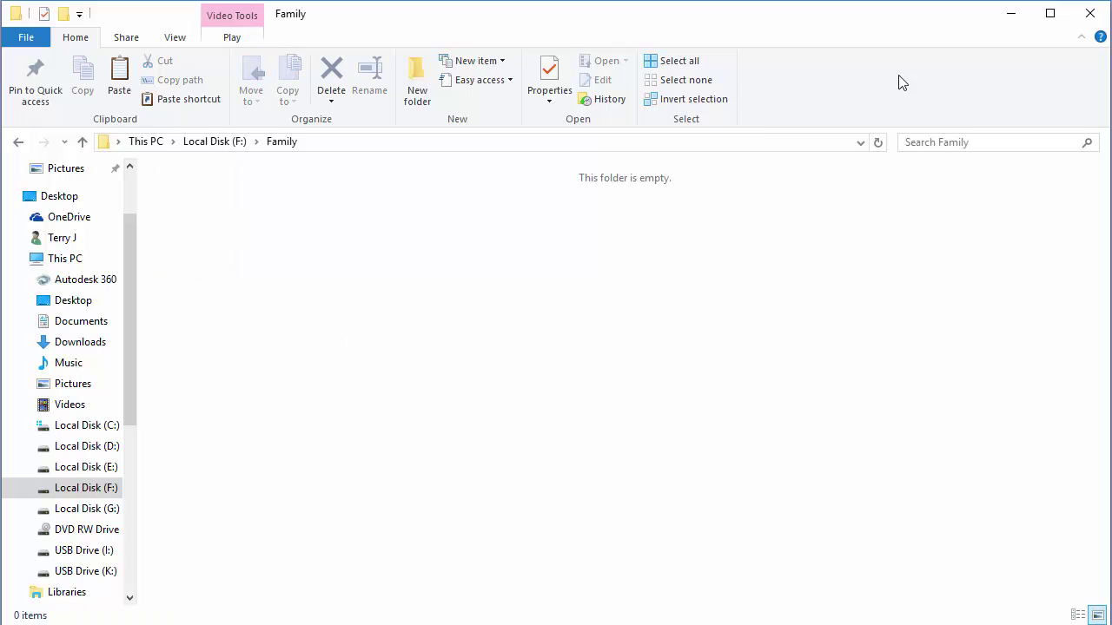
pyautogui.click(997, 16)
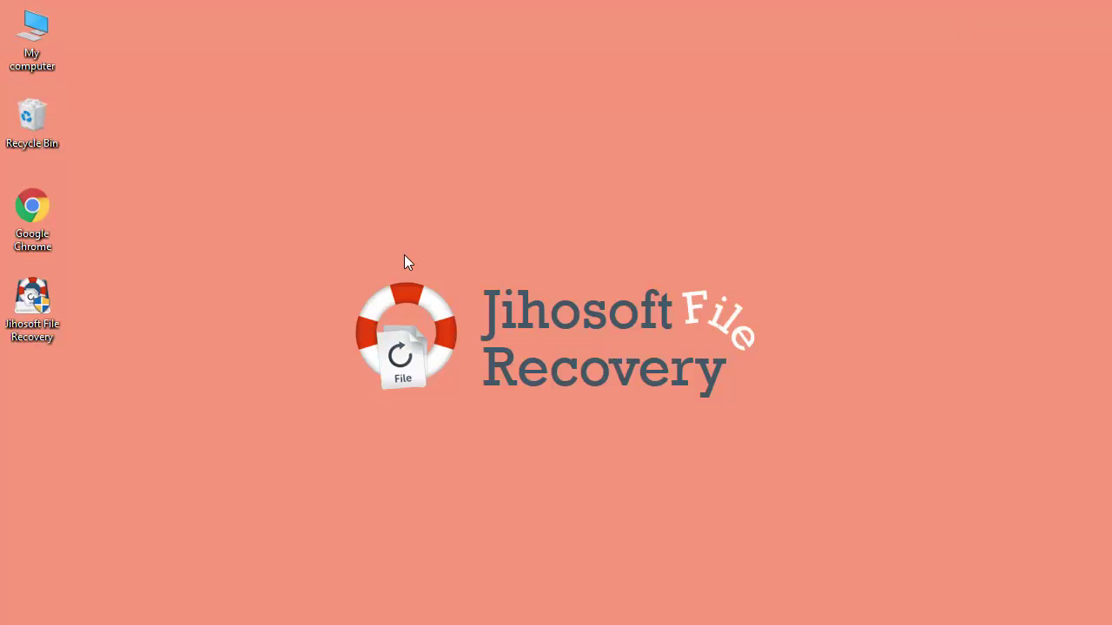
pyautogui.doubleClick(45, 141)
pyautogui.click(286, 201)
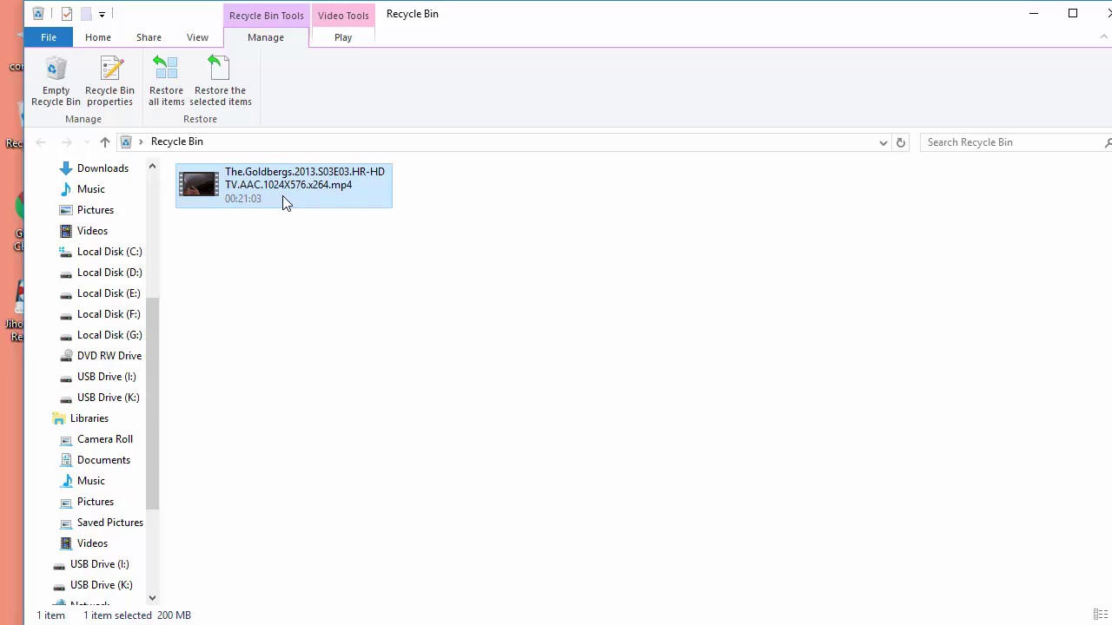
pyautogui.press('Delete')
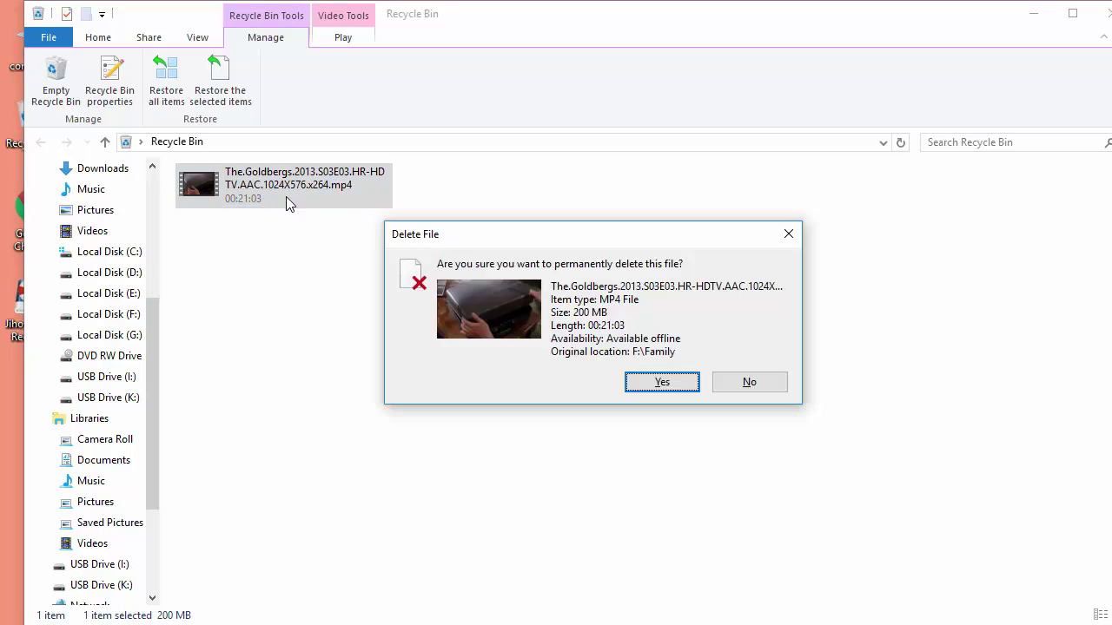
pyautogui.click(662, 383)
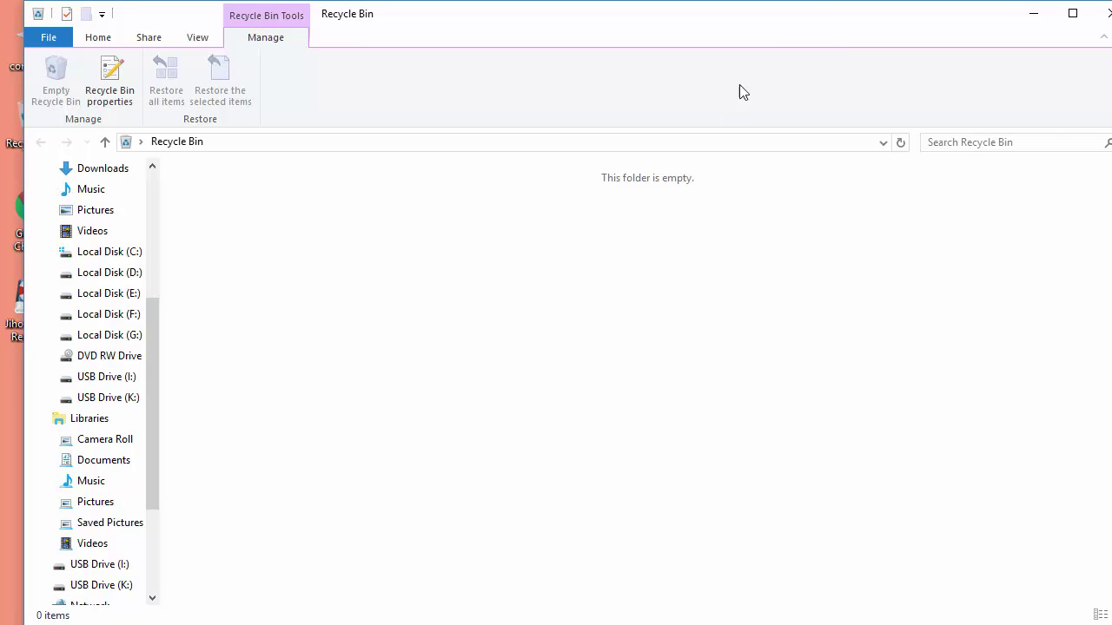
pyautogui.click(1033, 13)
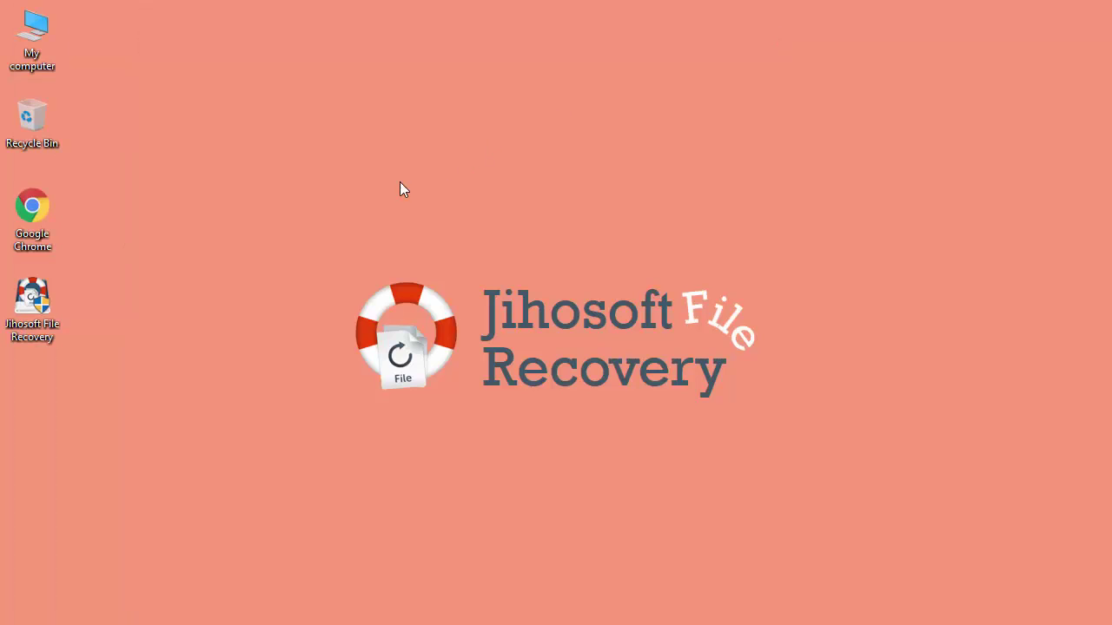
# Launch Jihosoft File Recovery with permission to make changes and choose to recover files from storage media.
pyautogui.doubleClick(39, 306)
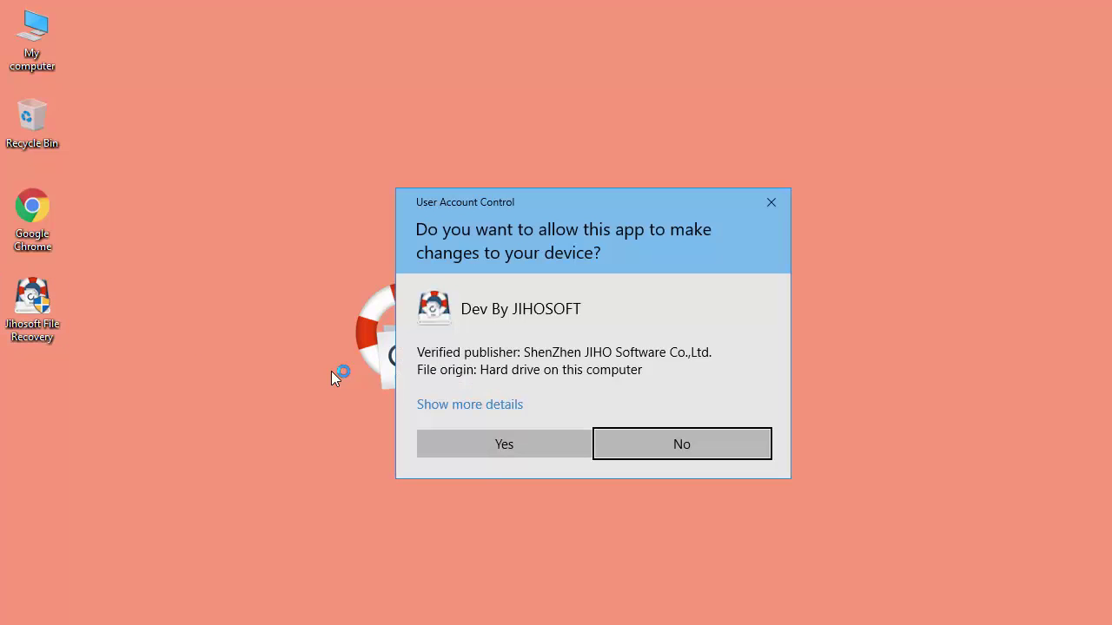
pyautogui.click(548, 443)
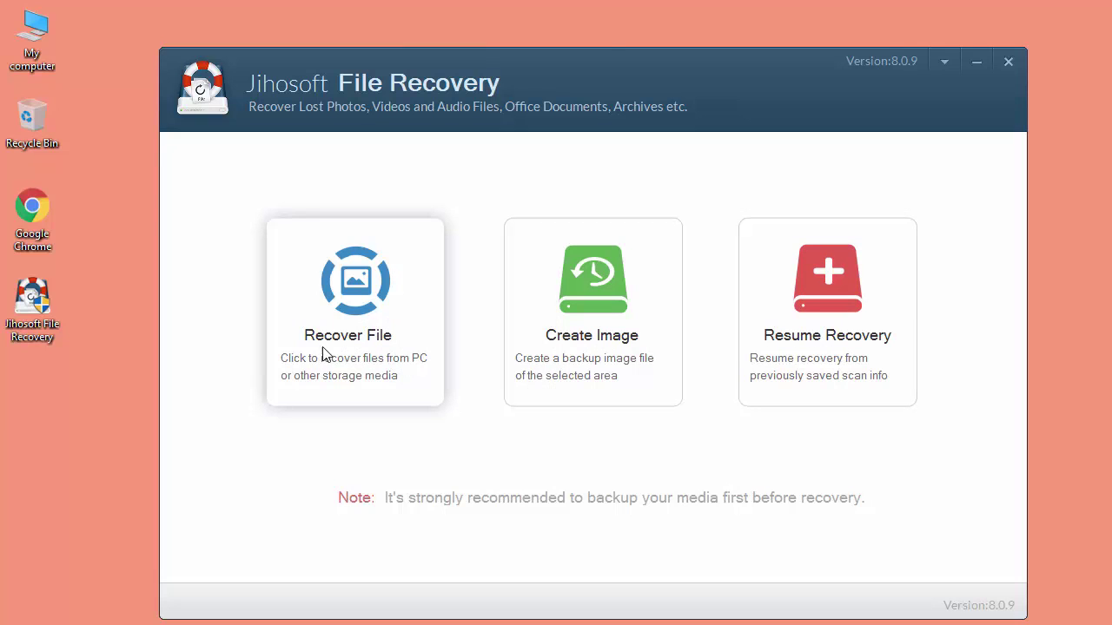
pyautogui.click(348, 300)
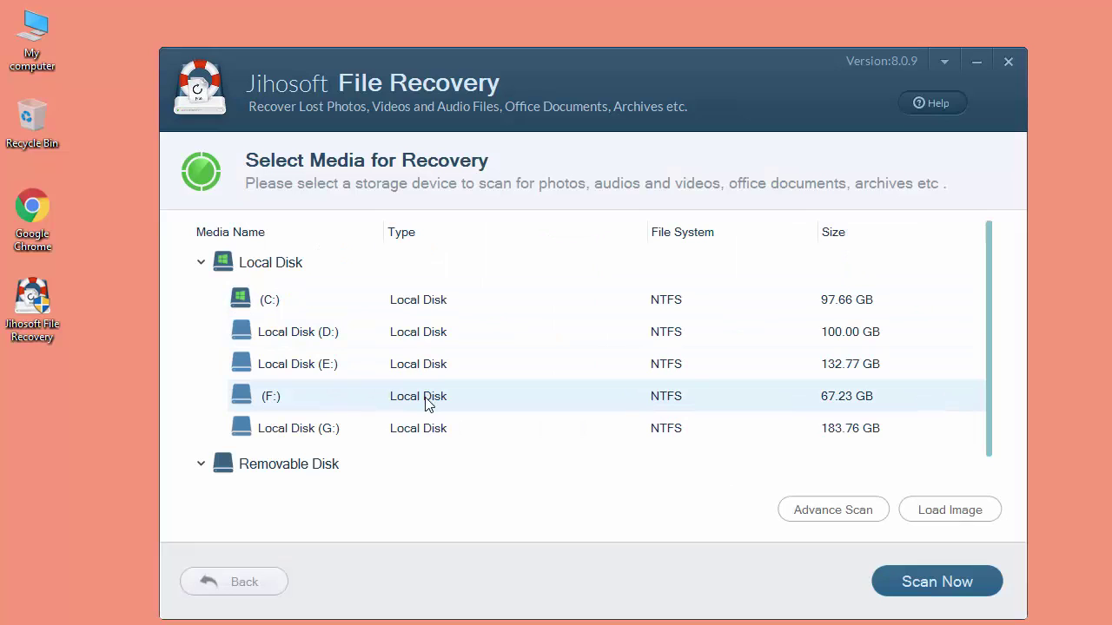
# Run an advanced scan of local disk F: restricted to the MP4 video format.
pyautogui.click(327, 397)
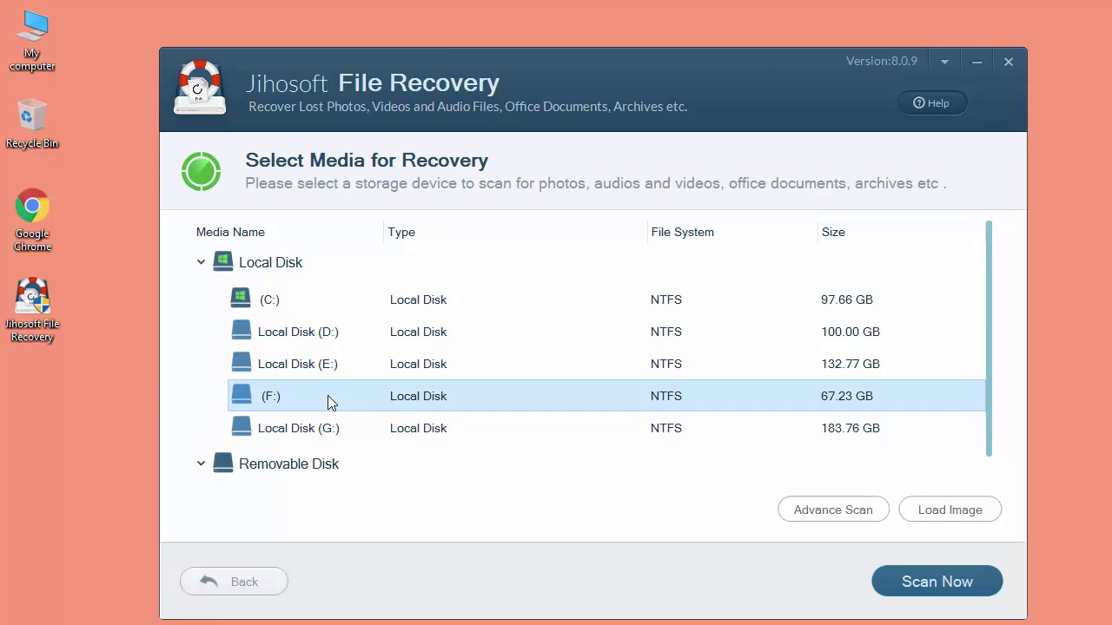
pyautogui.click(807, 512)
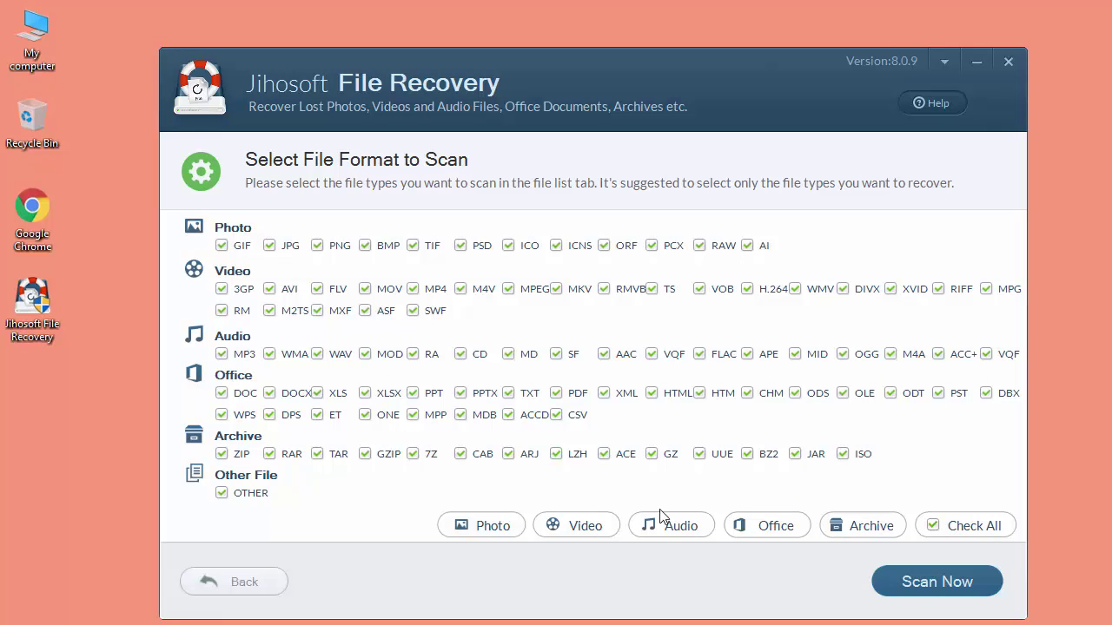
pyautogui.click(953, 521)
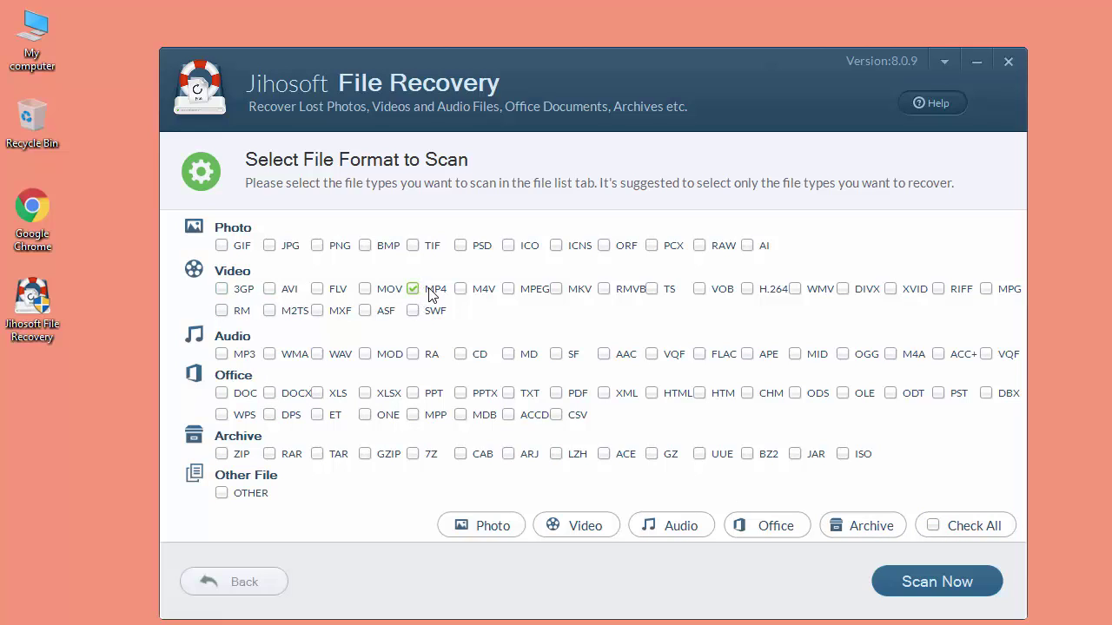
pyautogui.click(890, 582)
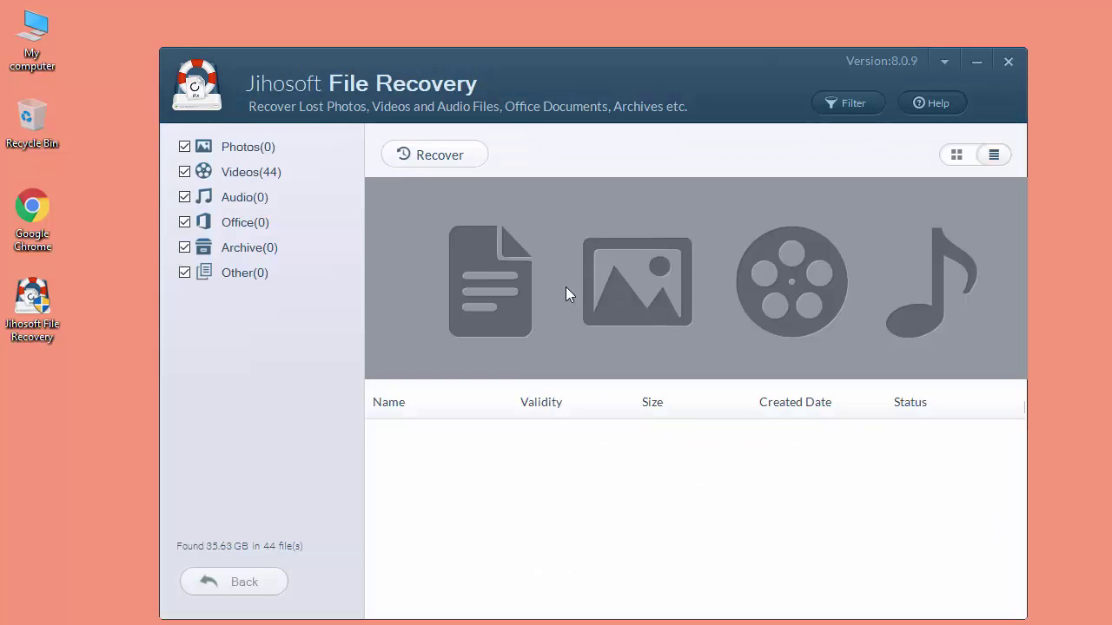
# Expand the Videos category in the scan results and browse the files in its MP4 group.
pyautogui.click(257, 170)
pyautogui.click(257, 196)
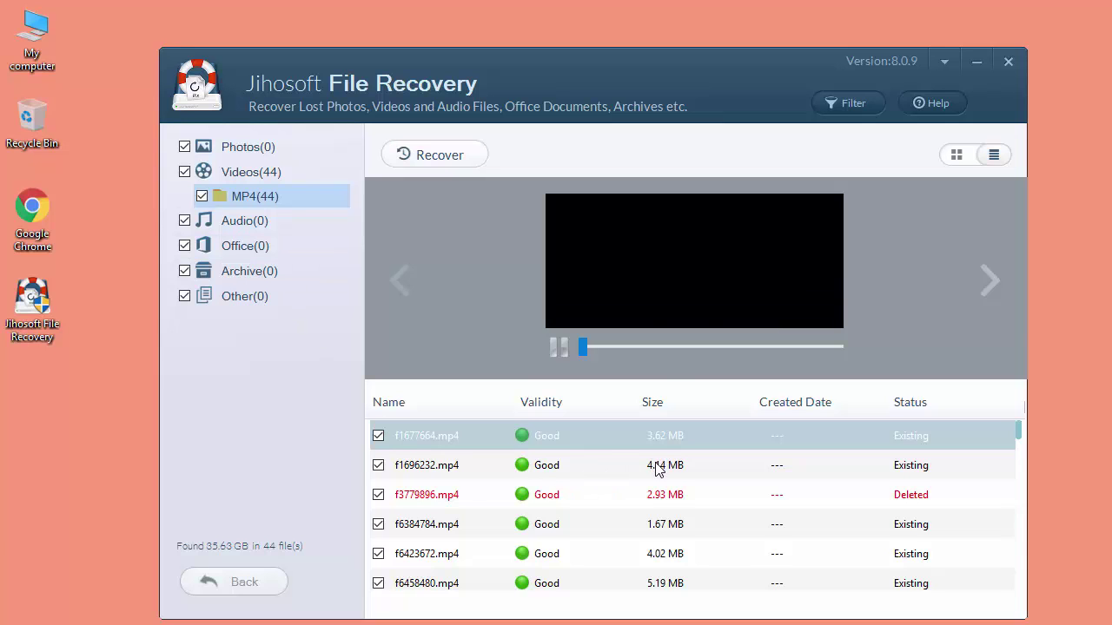
pyautogui.scroll(-8, 657, 469)
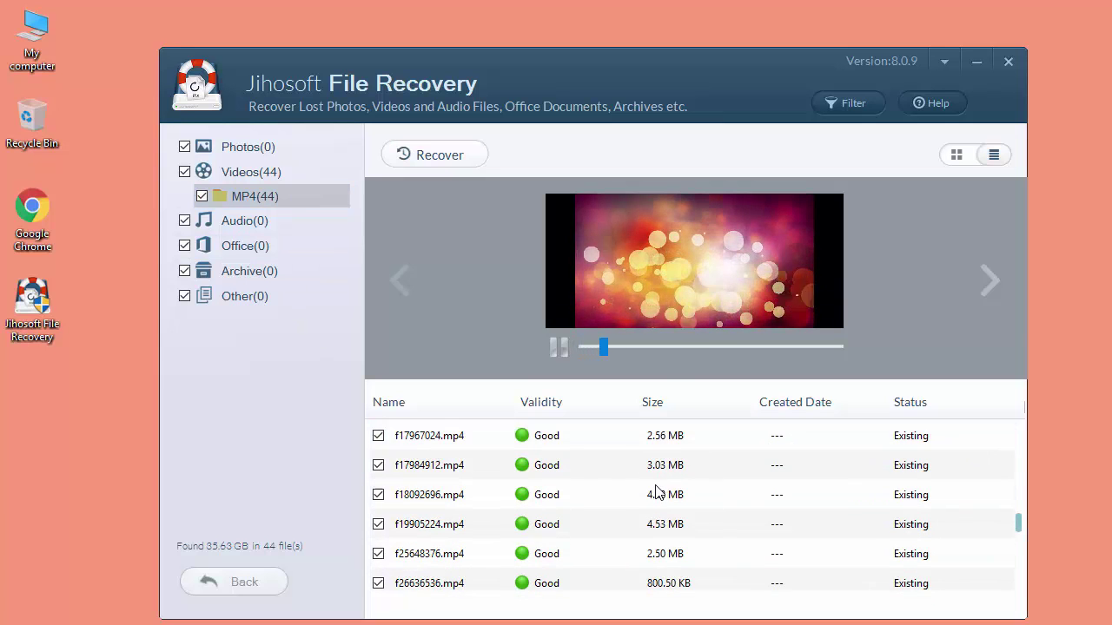
# Filter the found MP4 files to those with a file size greater than 200 MB.
pyautogui.click(850, 103)
pyautogui.click(730, 154)
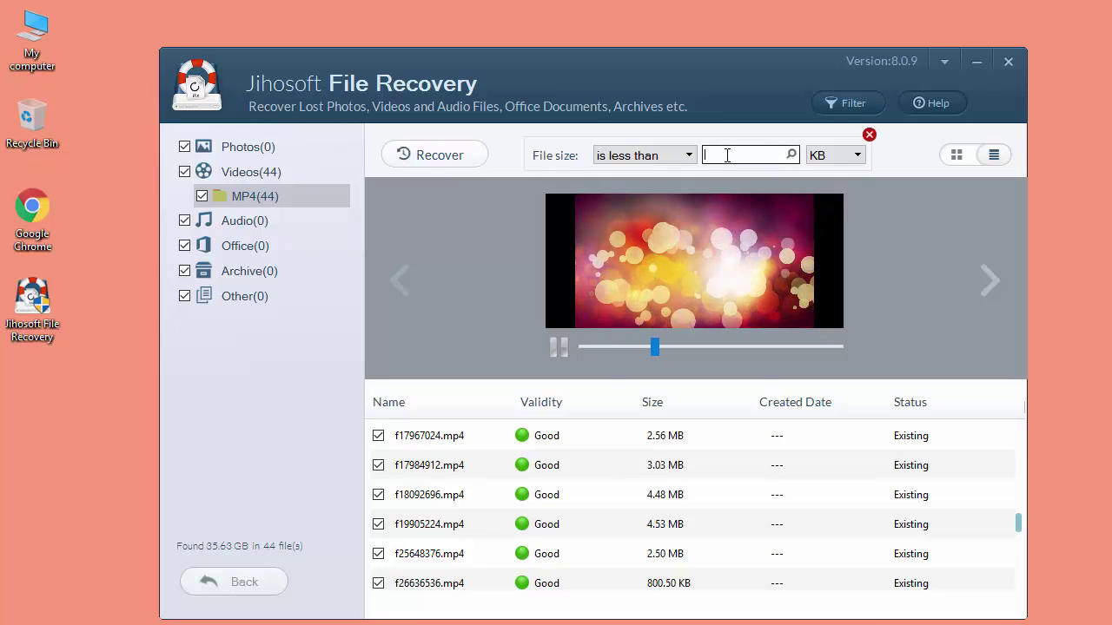
pyautogui.write('200')
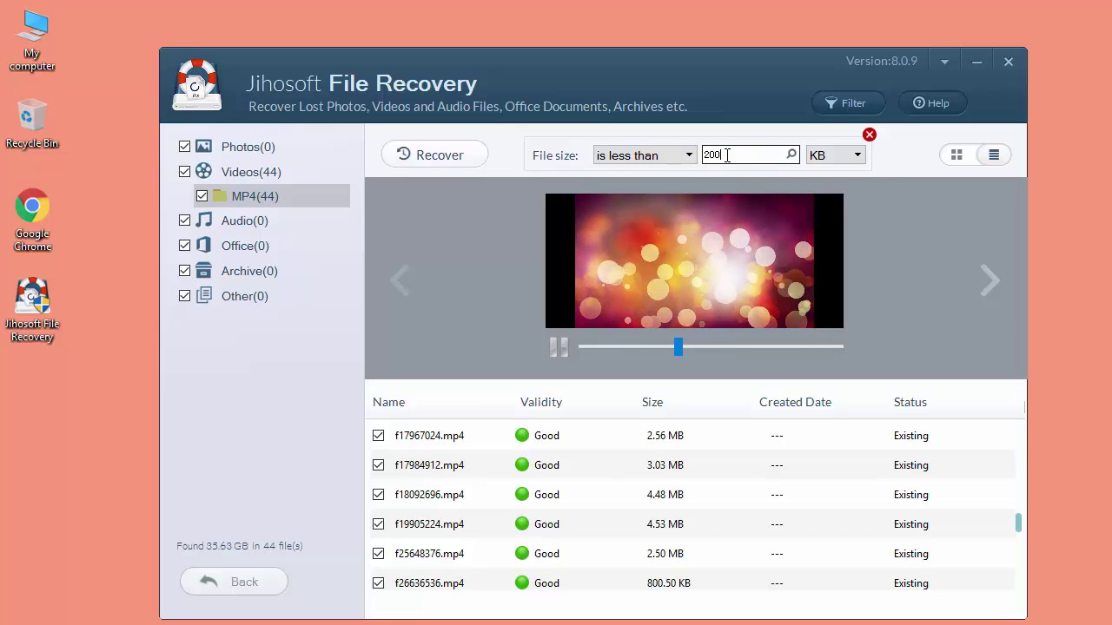
pyautogui.click(647, 155)
pyautogui.click(651, 189)
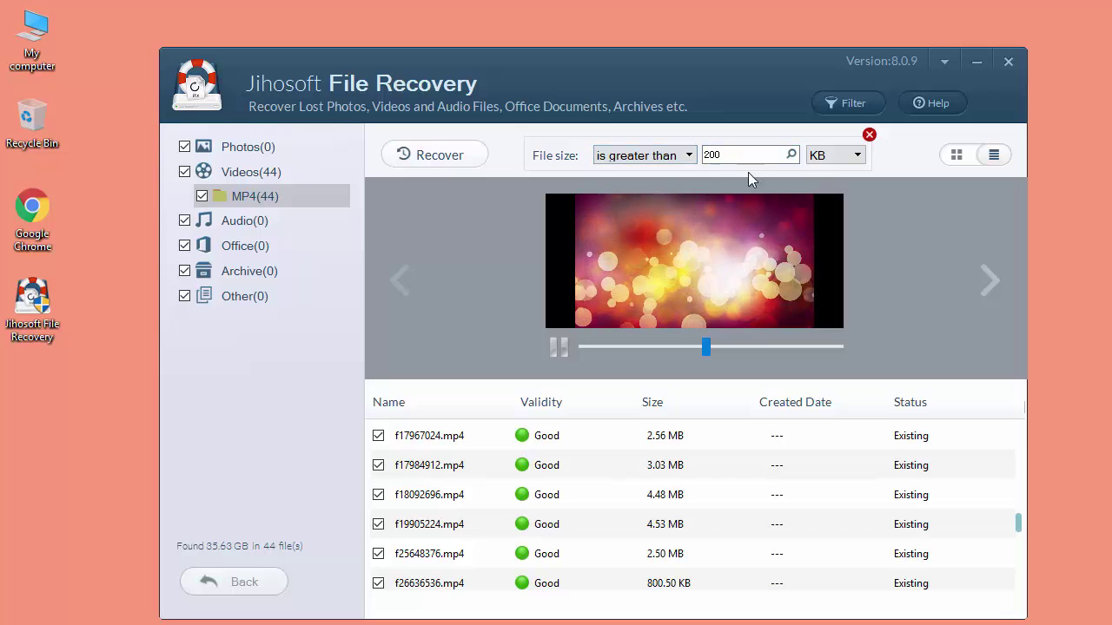
pyautogui.click(825, 154)
pyautogui.click(814, 185)
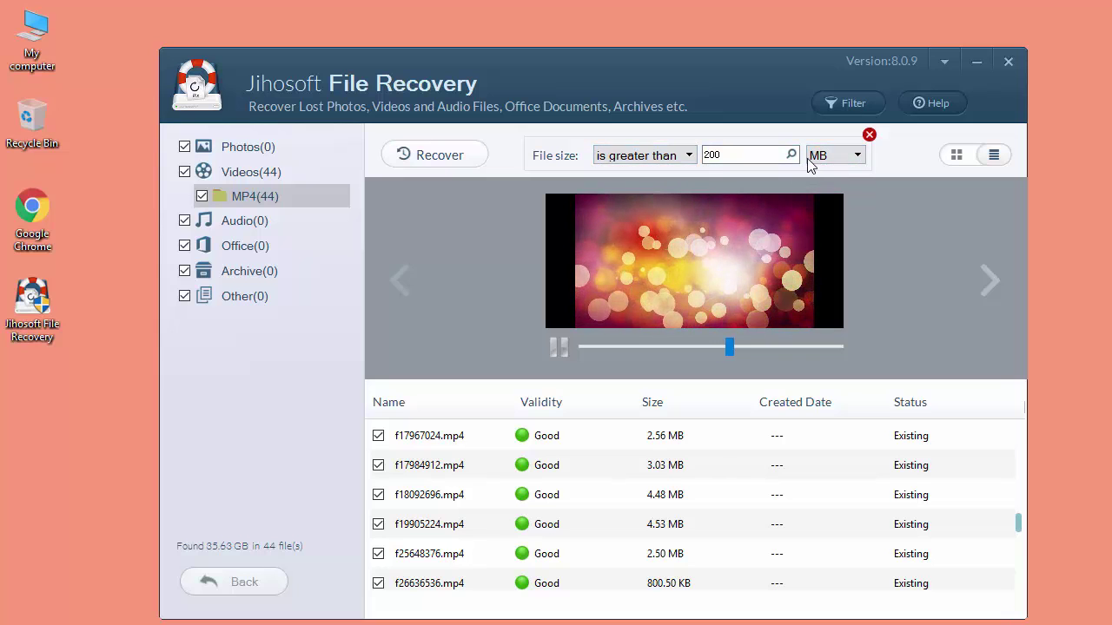
pyautogui.click(791, 155)
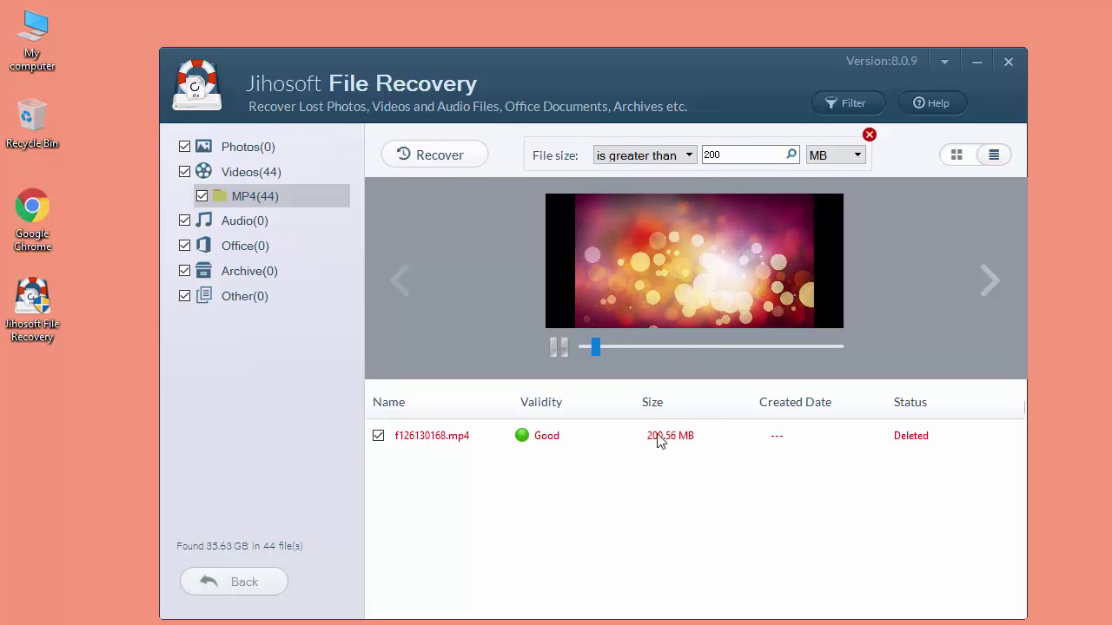
# Preview the deleted video f126130168.mp4 and skip ahead to past the middle of its playback.
pyautogui.click(626, 434)
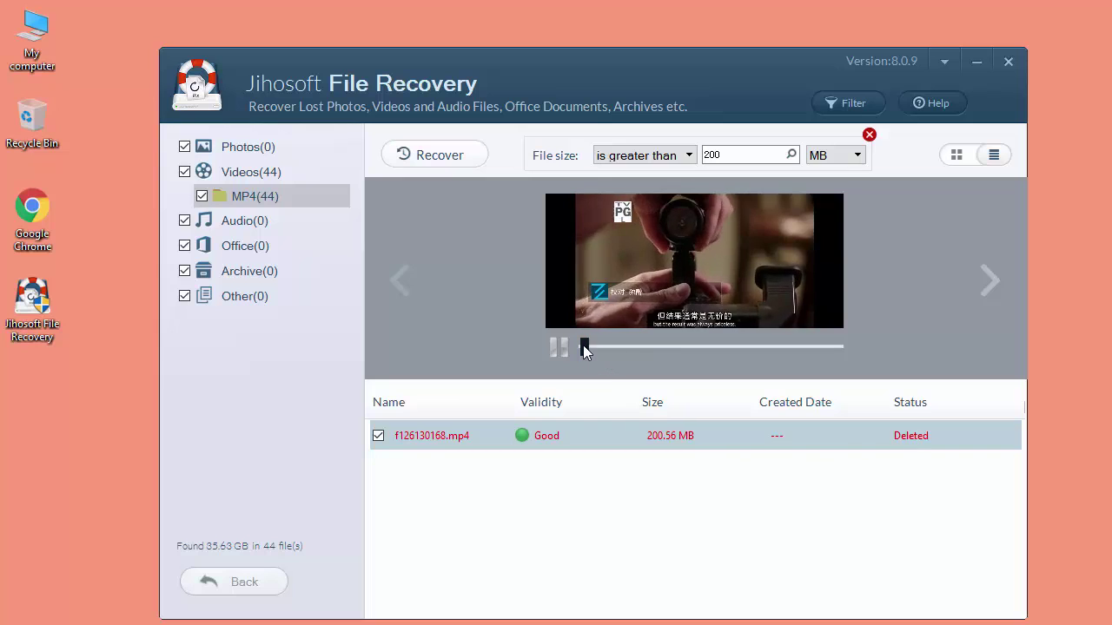
pyautogui.moveTo(584, 348); pyautogui.dragTo(728, 352)
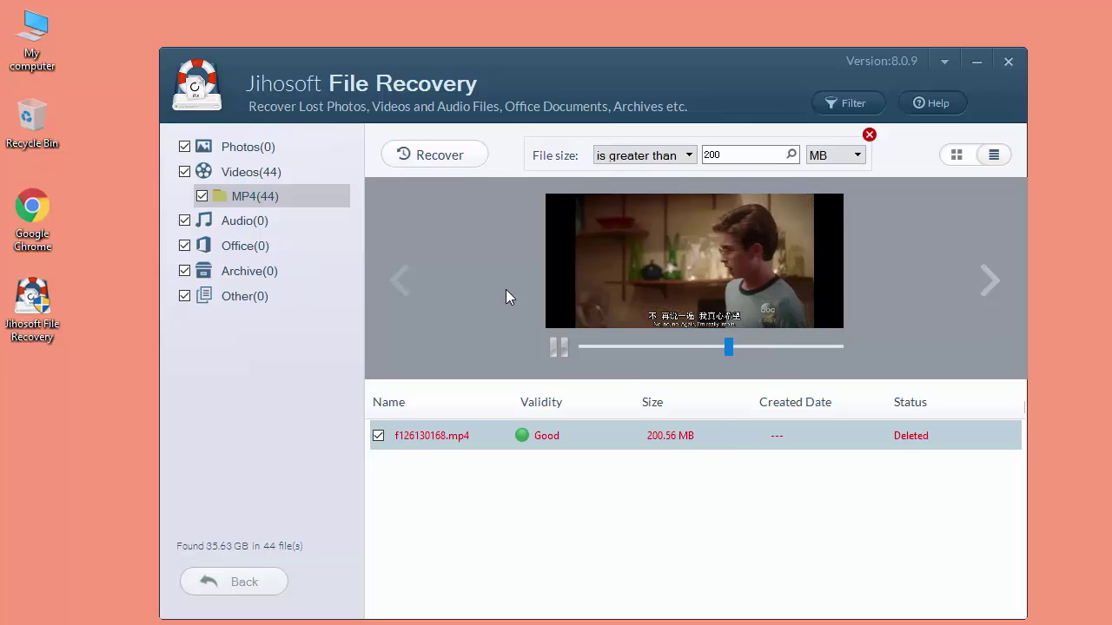
# Recover the checked files into the Jihosoft File Recovery folder, view the output folder, and finish the recovery.
pyautogui.click(441, 152)
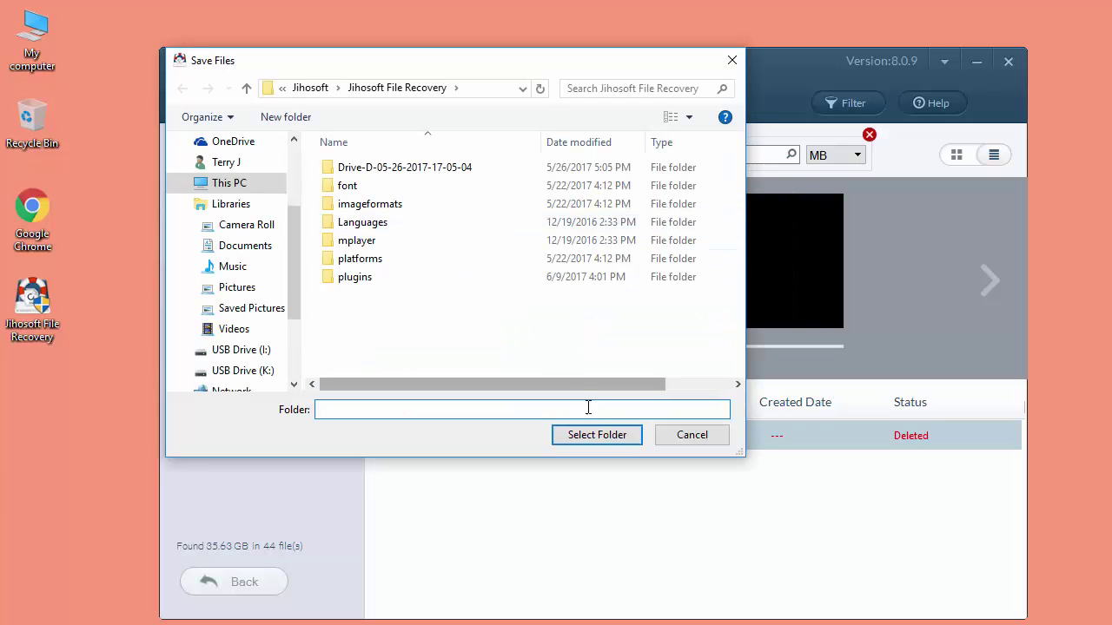
pyautogui.click(606, 438)
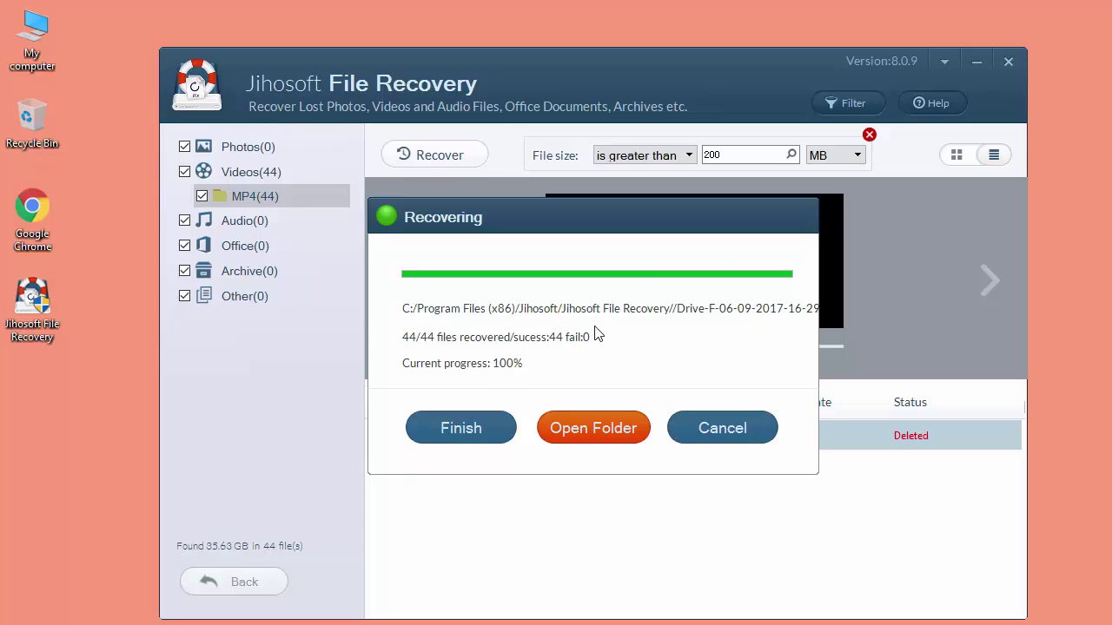
pyautogui.click(592, 430)
pyautogui.click(460, 428)
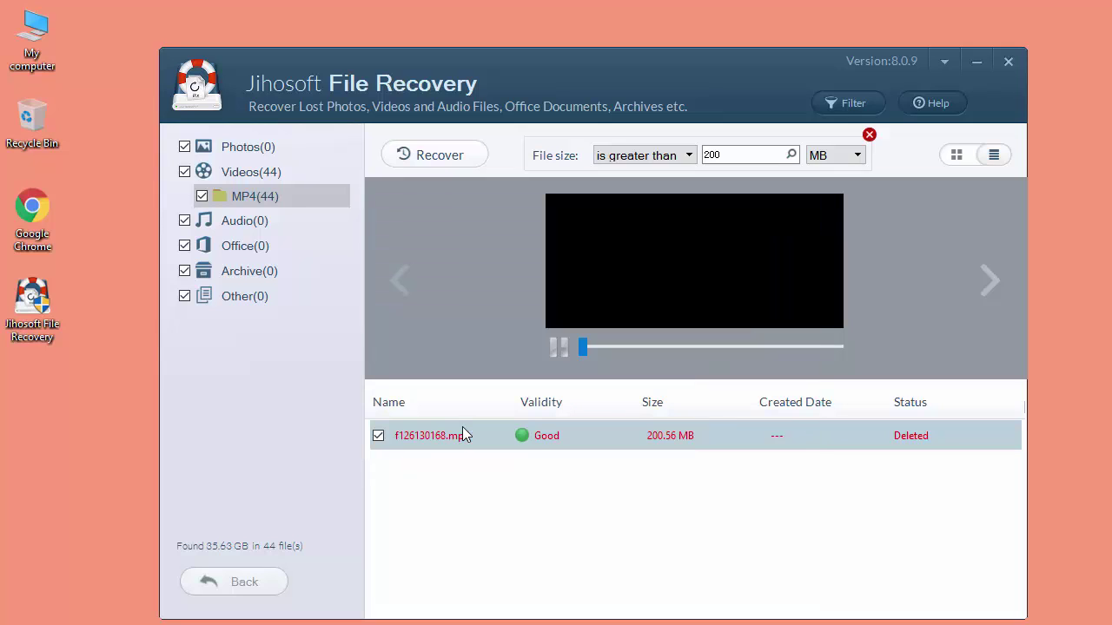